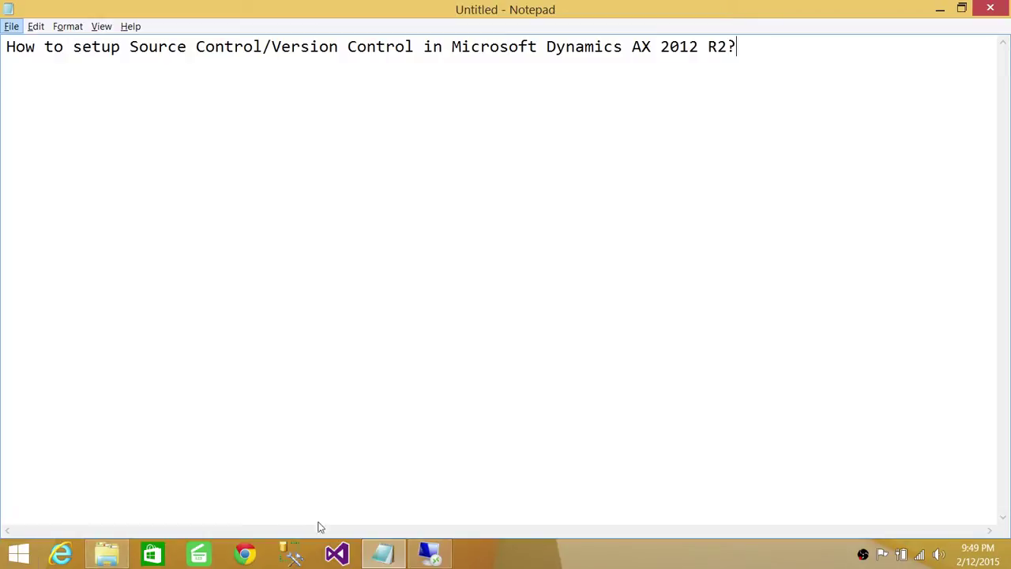
In the remote server session, launch the Dynamics AX 2012 client as administrator.
{"action": "mouse_move", "coordinate": [433, 556]}
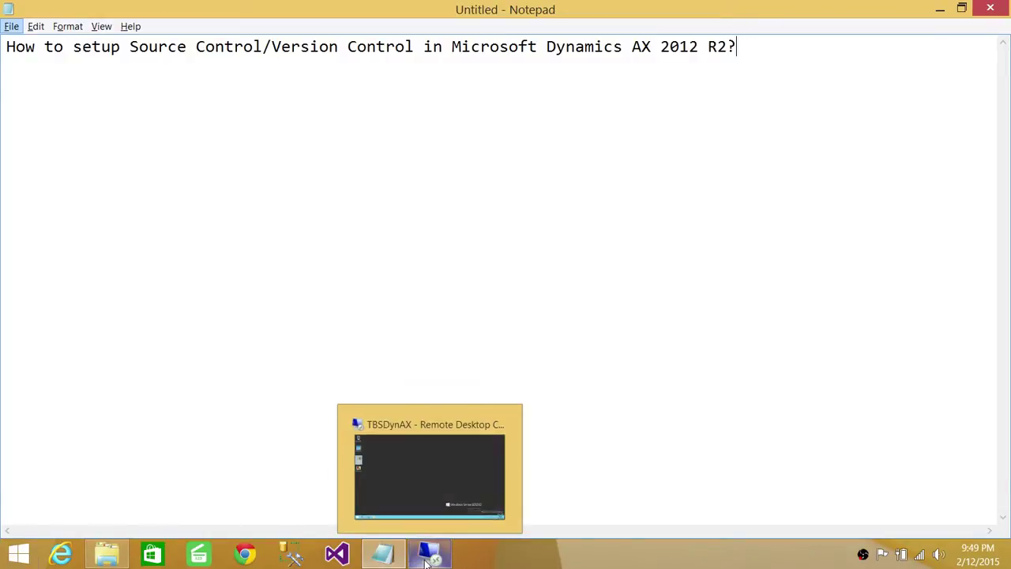
{"action": "left_click", "coordinate": [426, 558]}
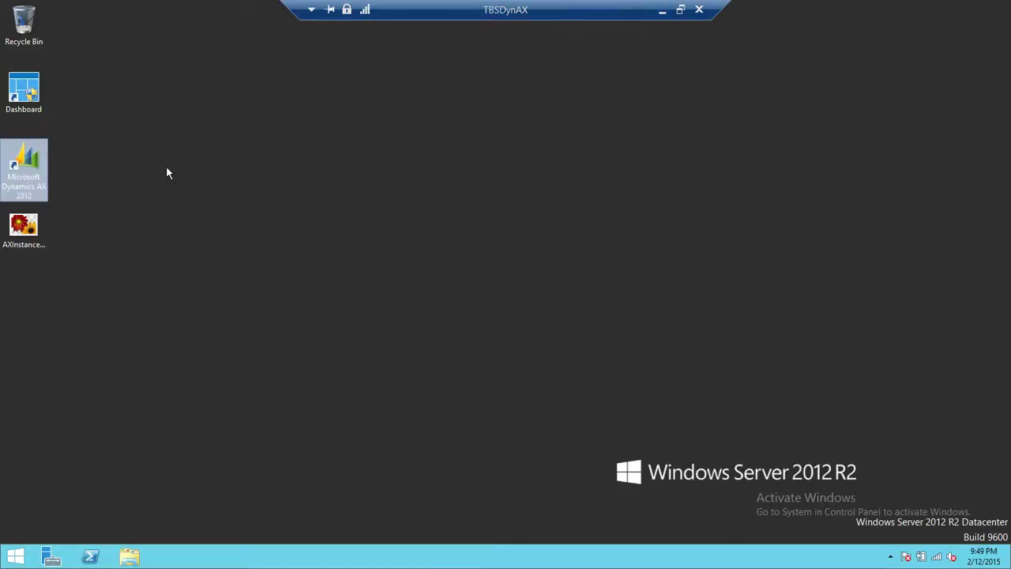
{"action": "right_click", "coordinate": [19, 163]}
{"action": "left_click", "coordinate": [93, 208]}
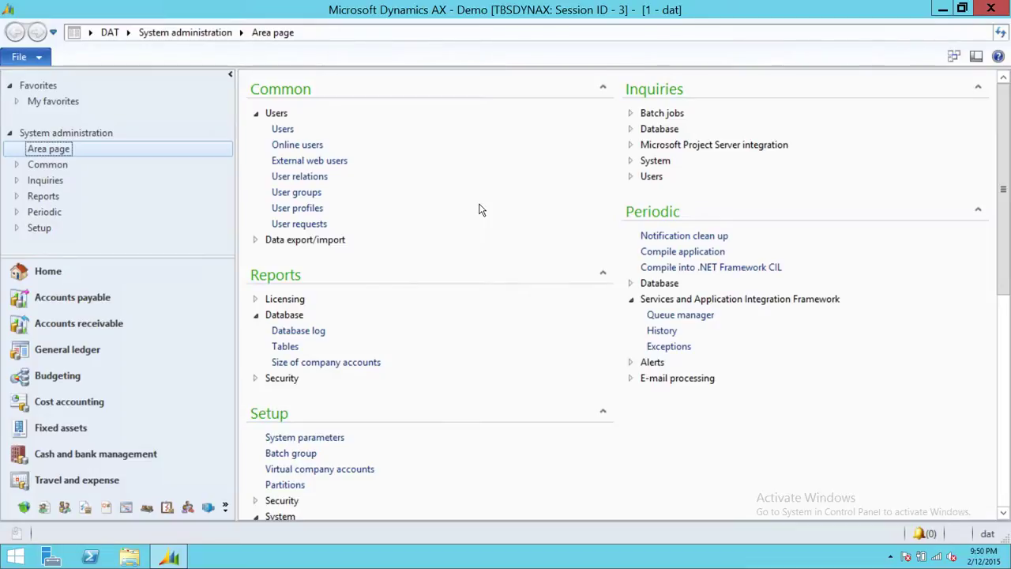
Open a new development workspace and show the Version Control menu.
{"action": "key", "text": "ctrl+d"}
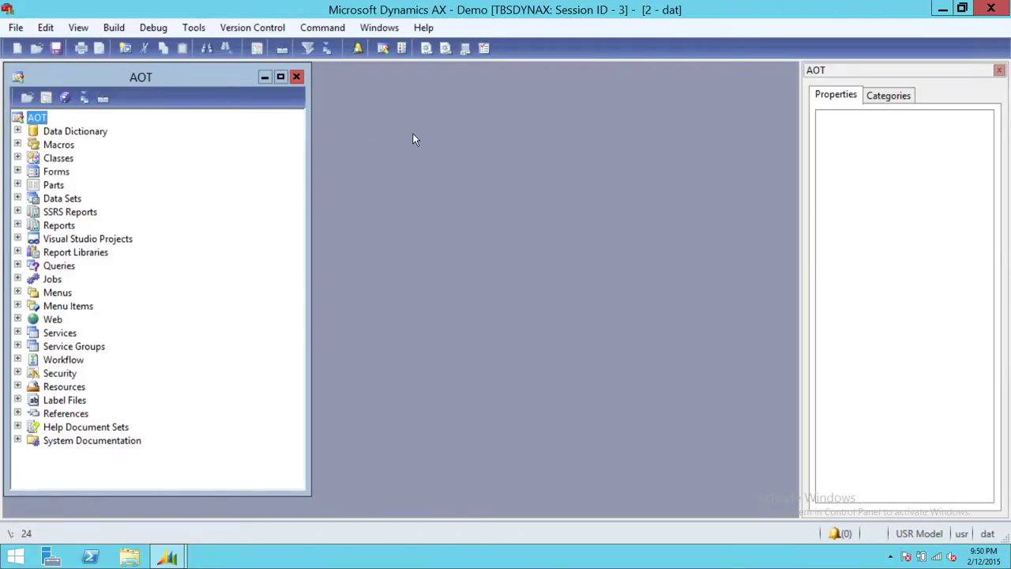
{"action": "left_click", "coordinate": [250, 30]}
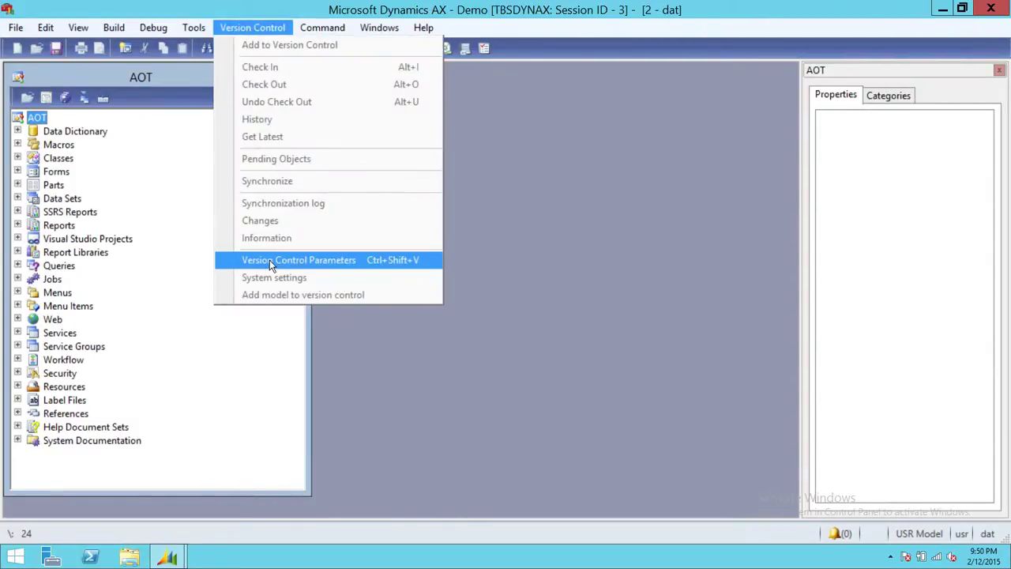
In Version Control Parameters, set status to Enable and version control system to Team Foundation Server.
{"action": "left_click", "coordinate": [323, 262]}
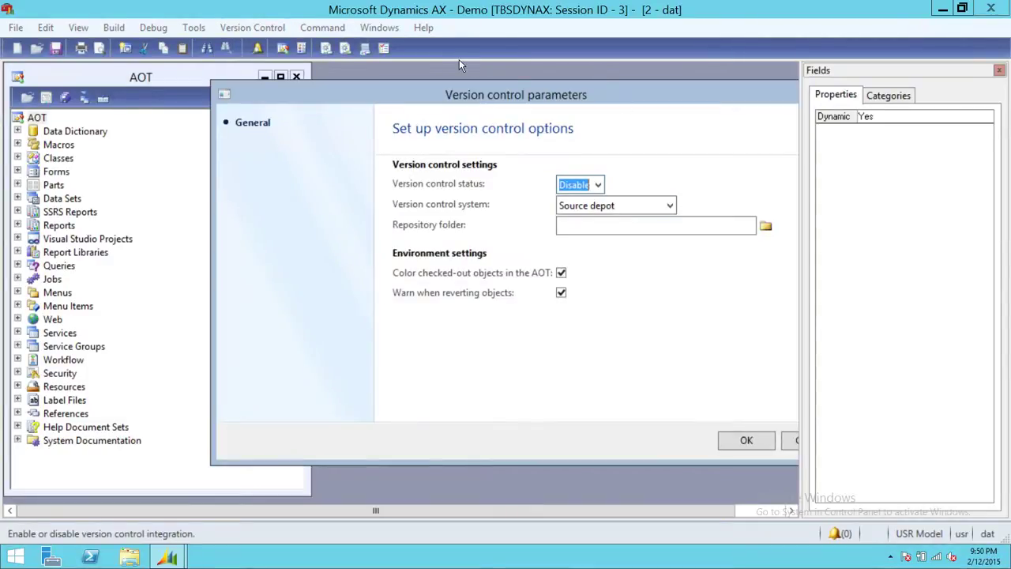
{"action": "left_click_drag", "start_coordinate": [548, 95], "coordinate": [440, 71]}
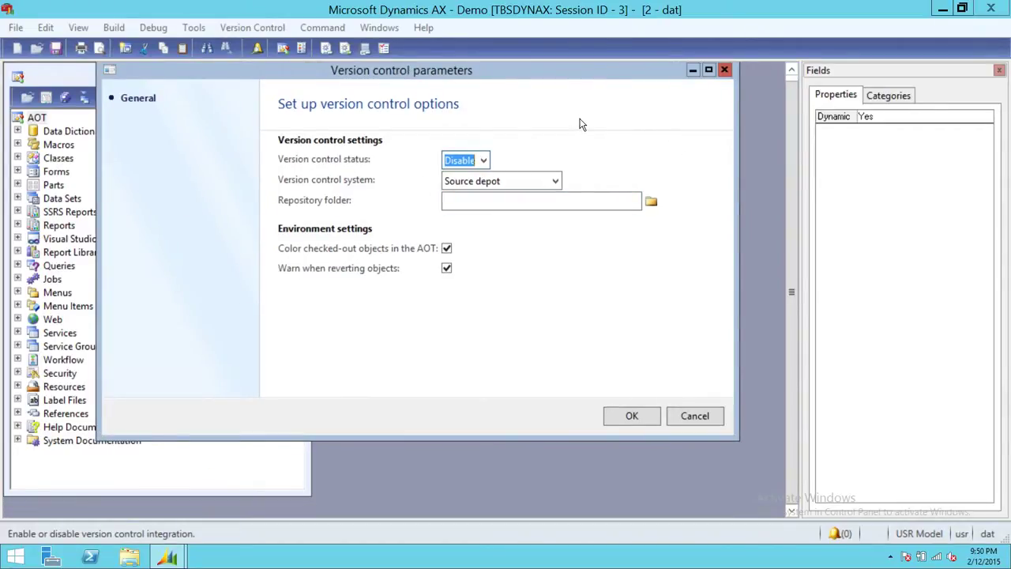
{"action": "left_click", "coordinate": [484, 162]}
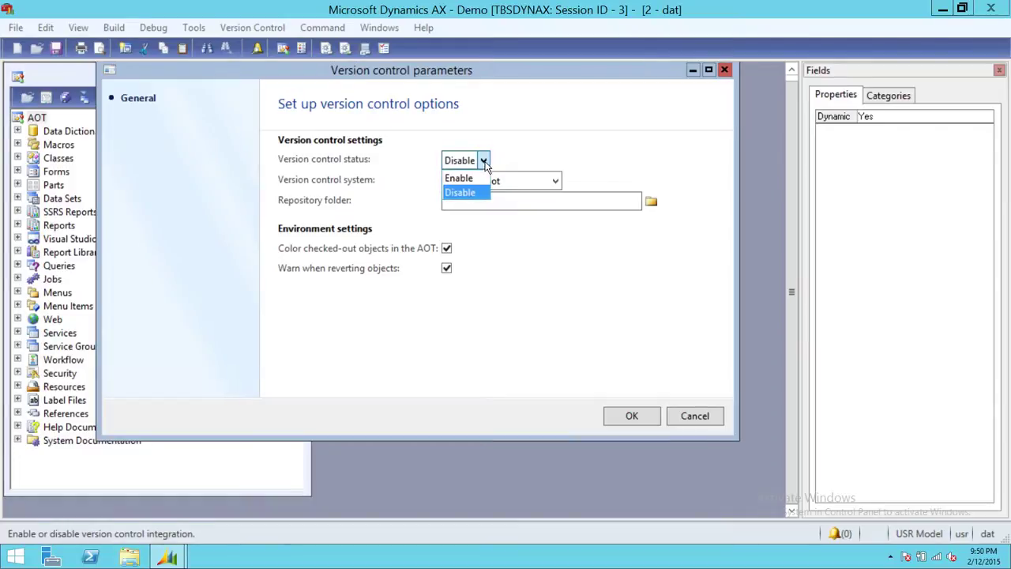
{"action": "left_click", "coordinate": [473, 176]}
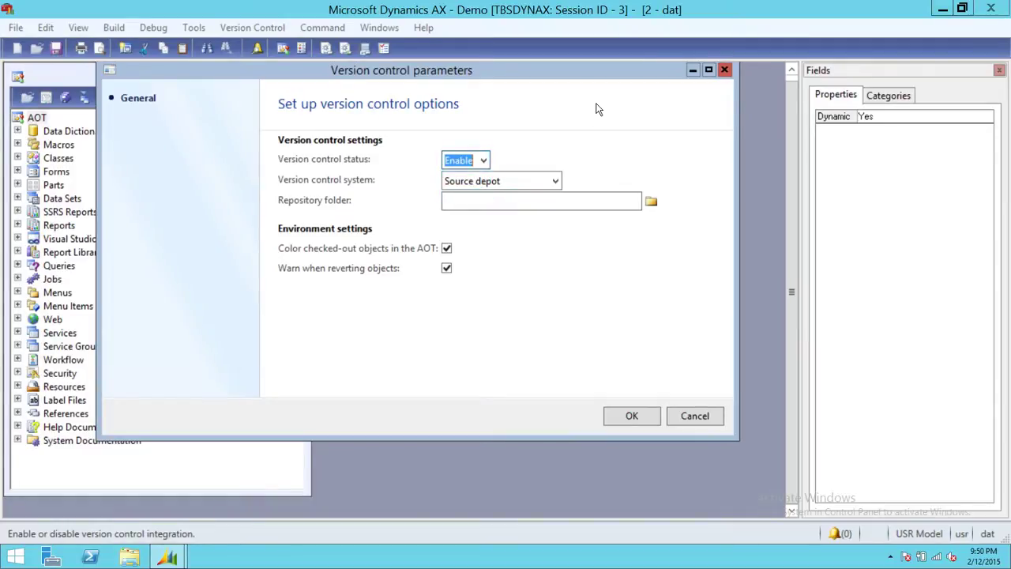
{"action": "left_click", "coordinate": [555, 182]}
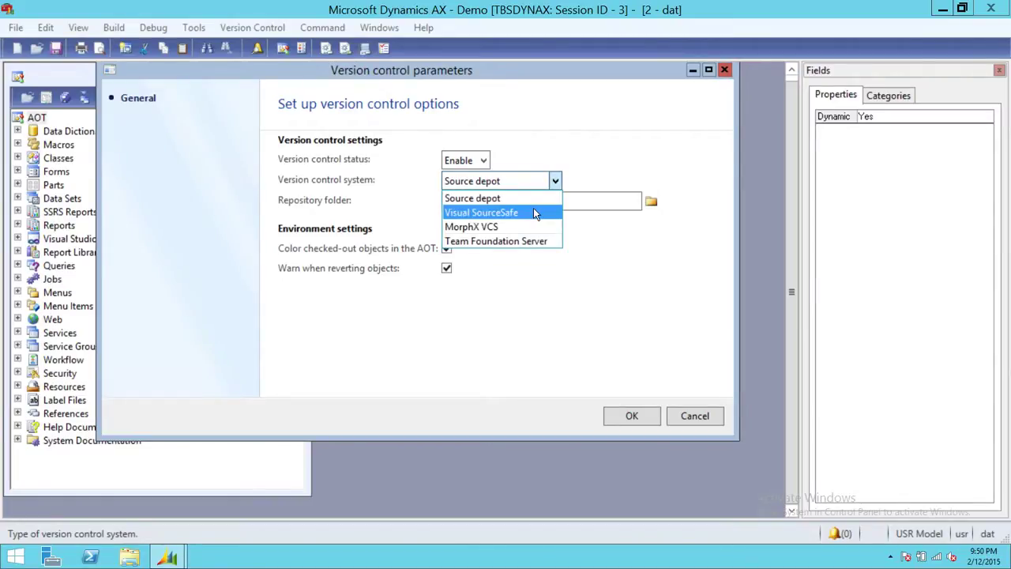
{"action": "left_click", "coordinate": [496, 241]}
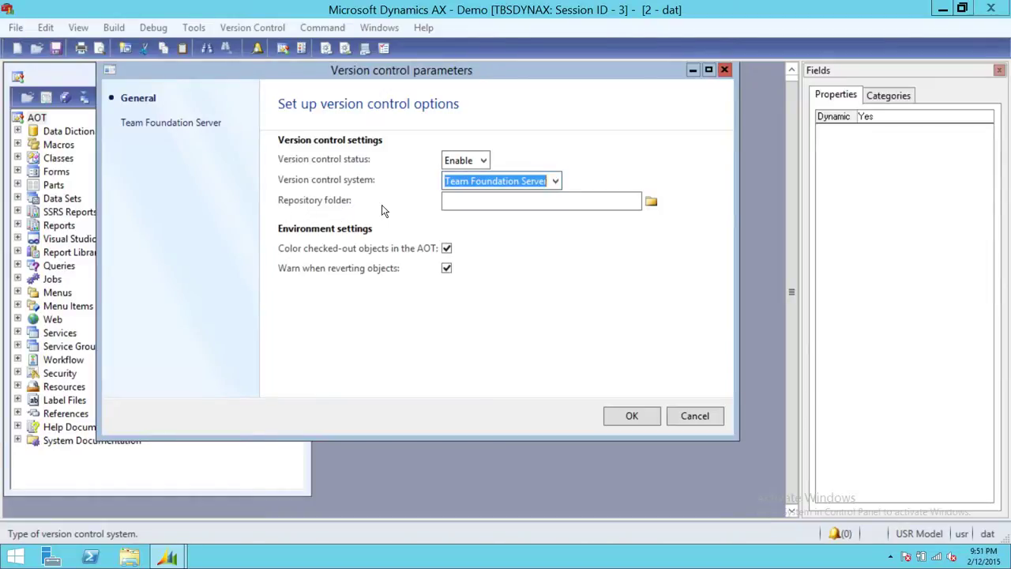
Browse to This PC > Local Disk (C:) > DynamicsAX and confirm it as the repository folder.
{"action": "left_click", "coordinate": [653, 201]}
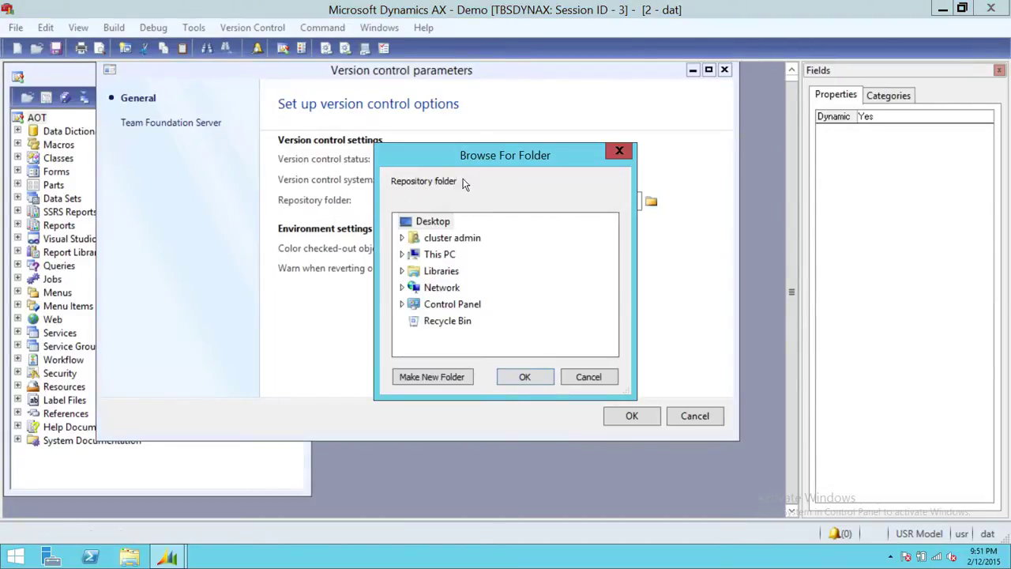
{"action": "left_click_drag", "start_coordinate": [505, 155], "coordinate": [504, 89]}
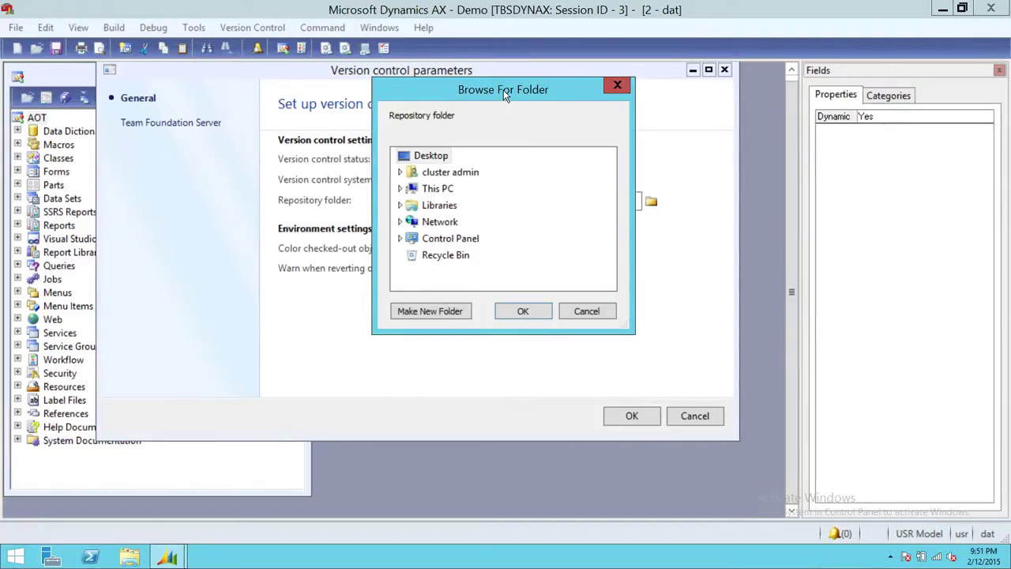
{"action": "double_click", "coordinate": [439, 189]}
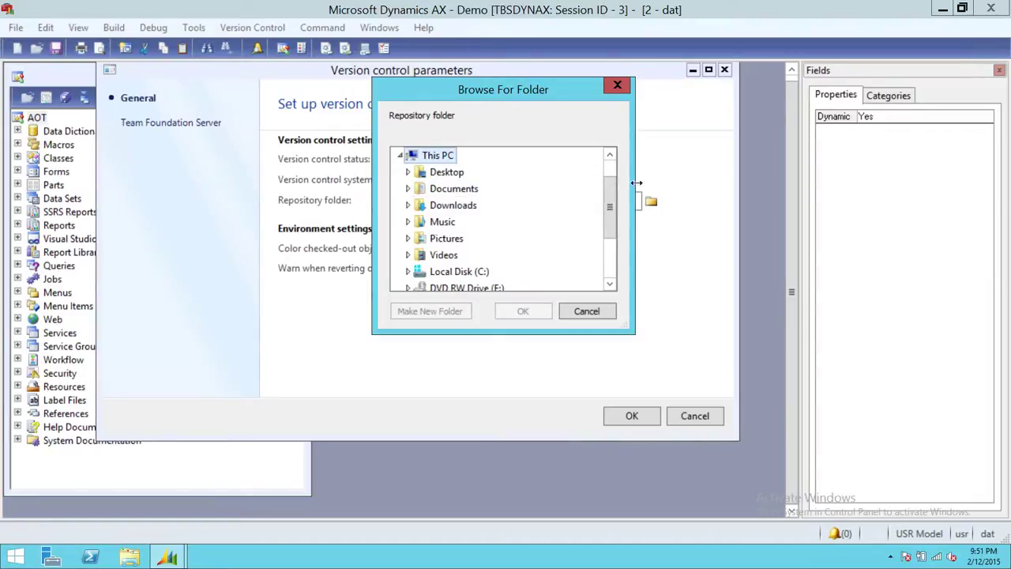
{"action": "mouse_move", "coordinate": [607, 211]}
{"action": "left_mouse_down"}
{"action": "mouse_move", "coordinate": [599, 232]}
{"action": "mouse_move", "coordinate": [612, 232]}
{"action": "mouse_move", "coordinate": [609, 215]}
{"action": "left_mouse_up"}
{"action": "left_click", "coordinate": [599, 238]}
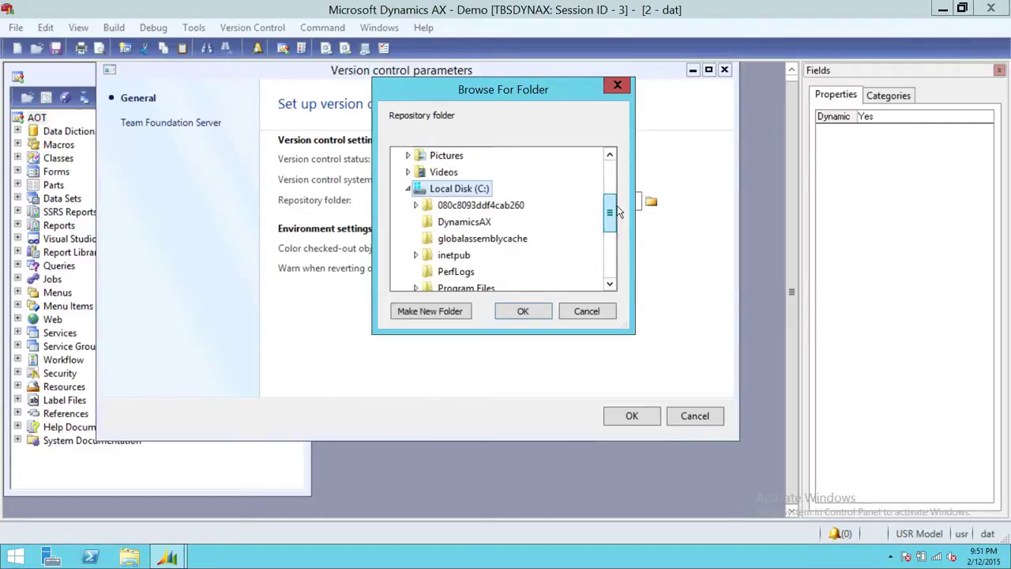
{"action": "left_click", "coordinate": [469, 226]}
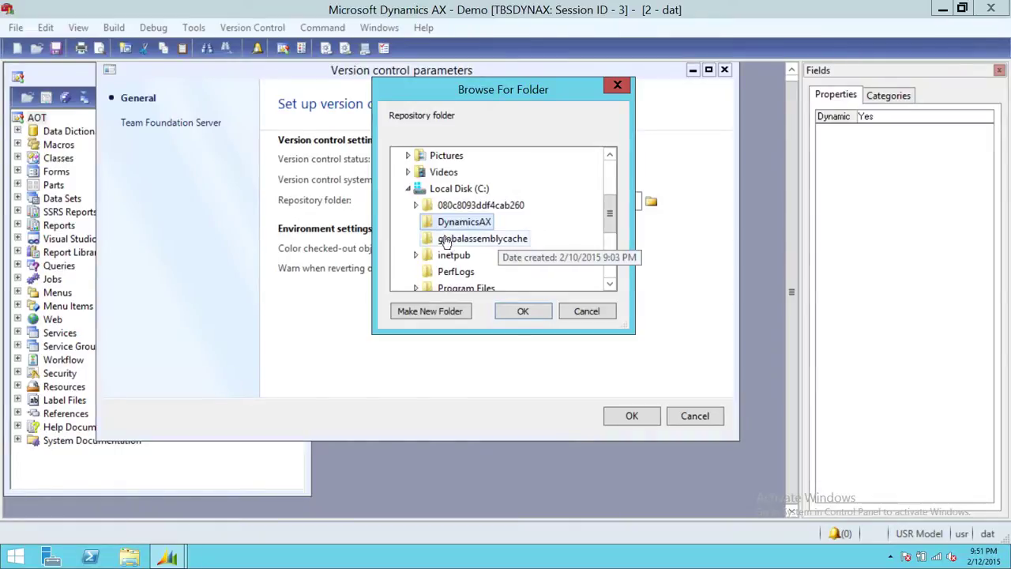
{"action": "left_click", "coordinate": [523, 311]}
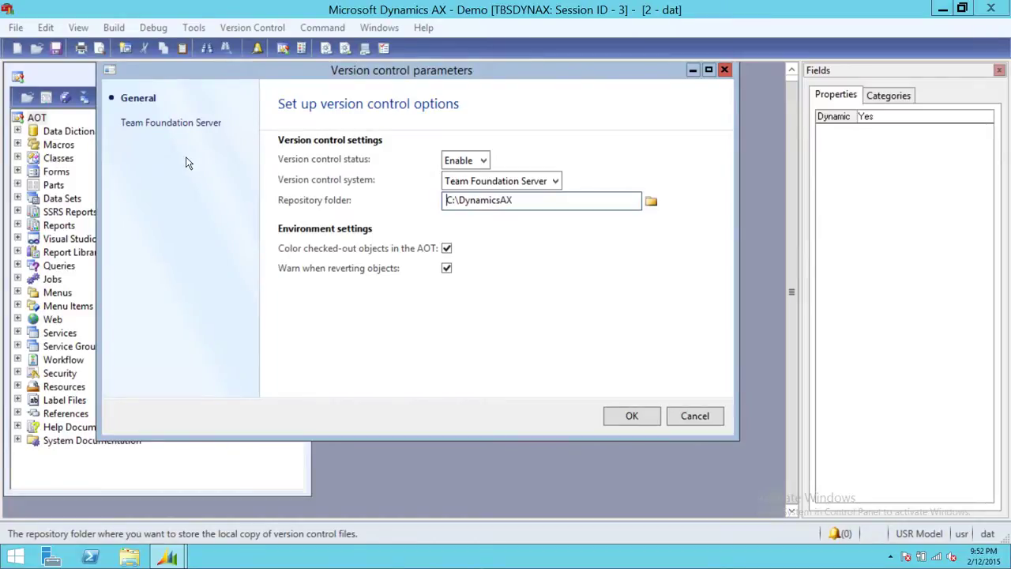
{"action": "left_click", "coordinate": [180, 123]}
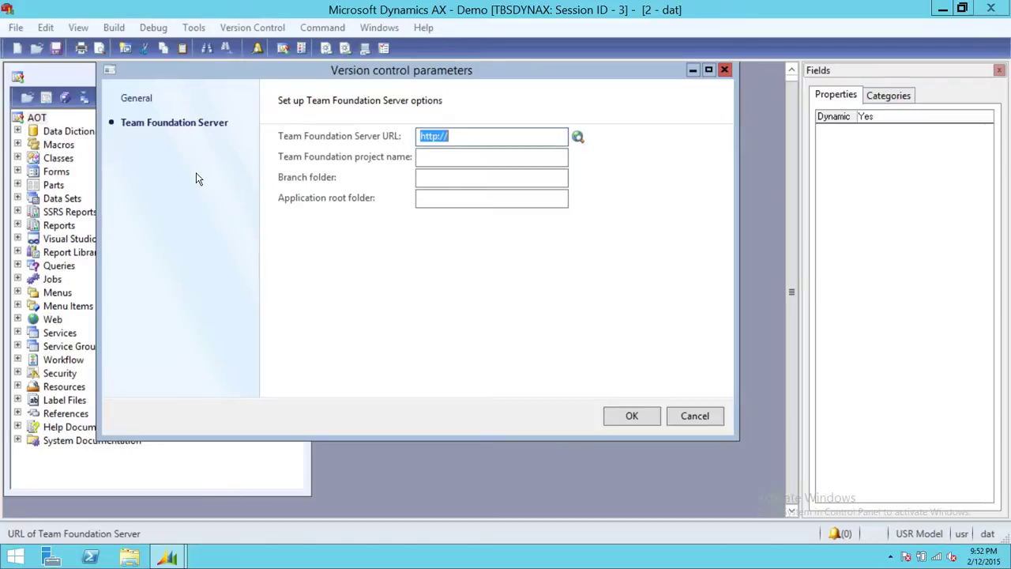
{"action": "left_click", "coordinate": [473, 133]}
{"action": "type", "text": "TBS"}
{"action": "key", "text": "BackSpace"}
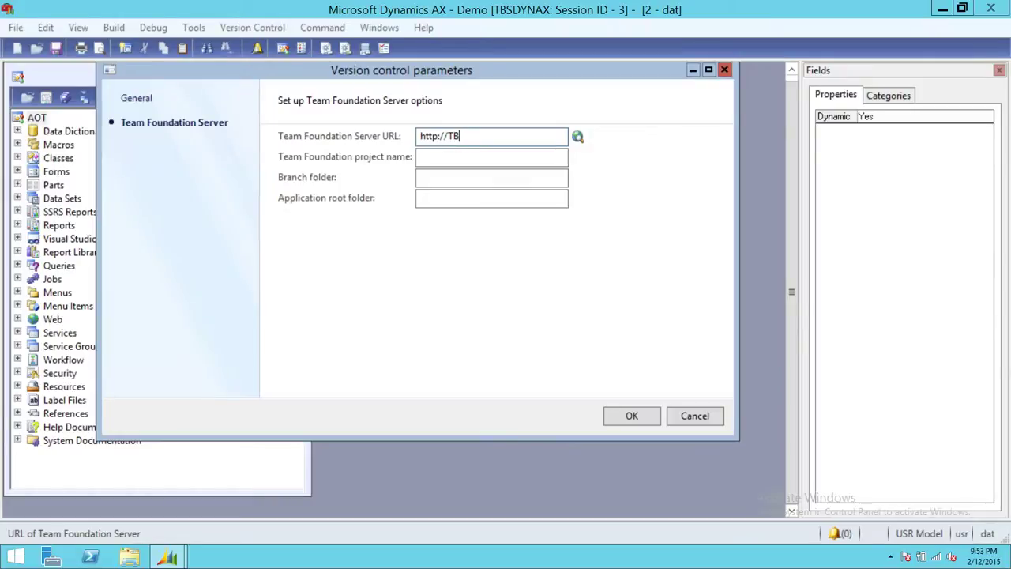
{"action": "type", "text": "STFS:8080/tfs"}
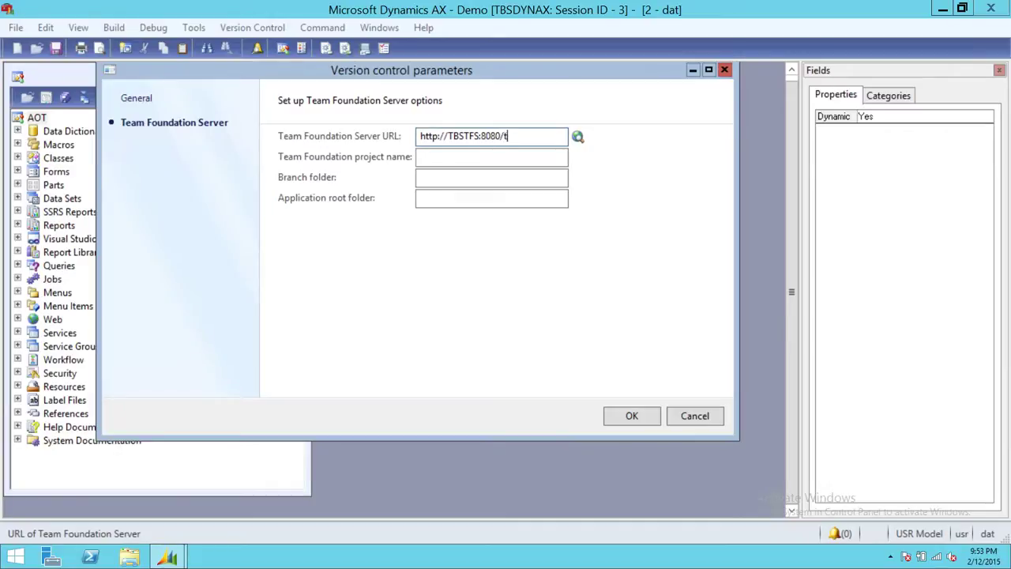
{"action": "left_click", "coordinate": [498, 160]}
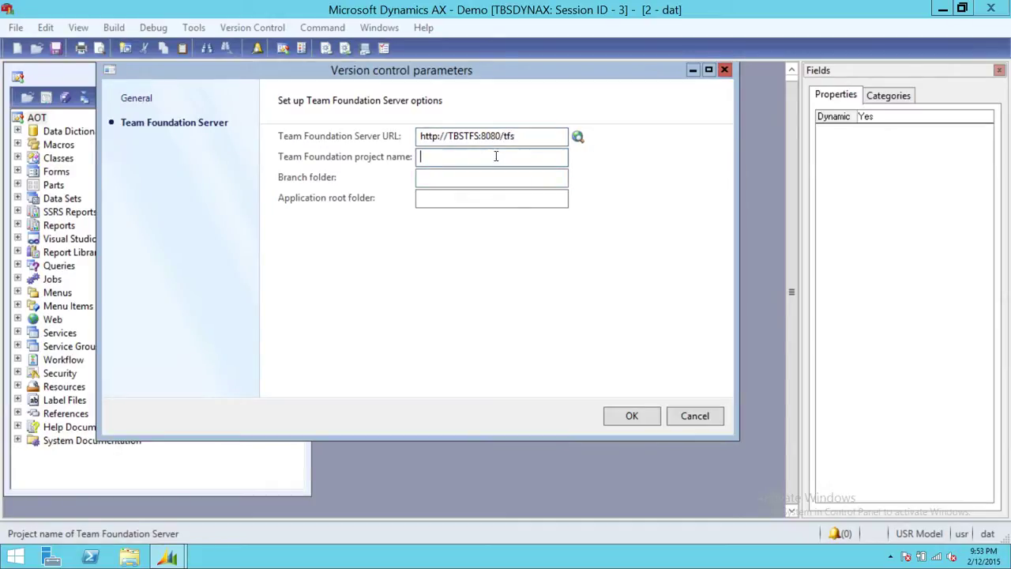
{"action": "left_click", "coordinate": [578, 138]}
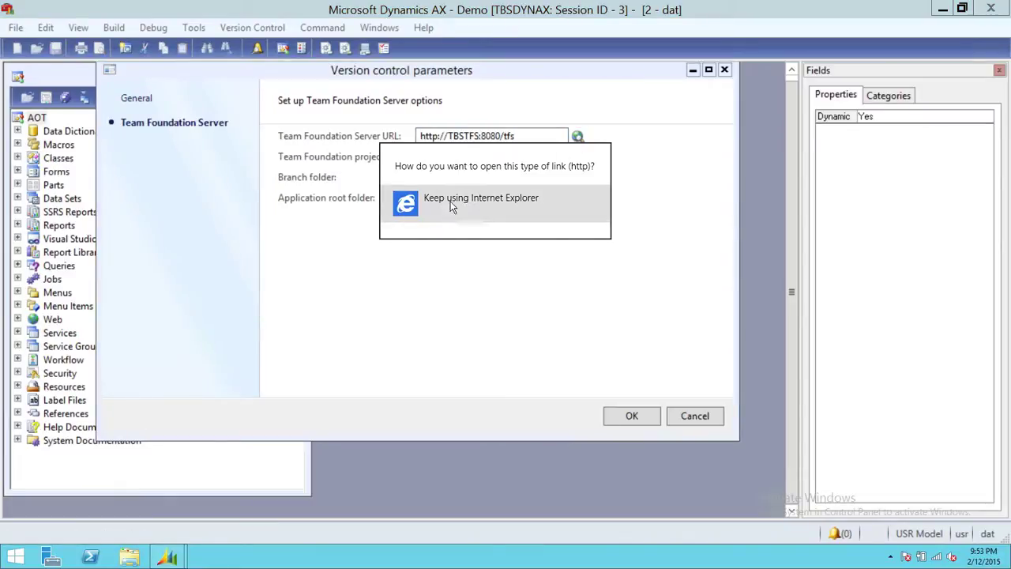
In Internet Explorer, open the Techbrother_Team project and copy its name from the address bar.
{"action": "left_click", "coordinate": [490, 201]}
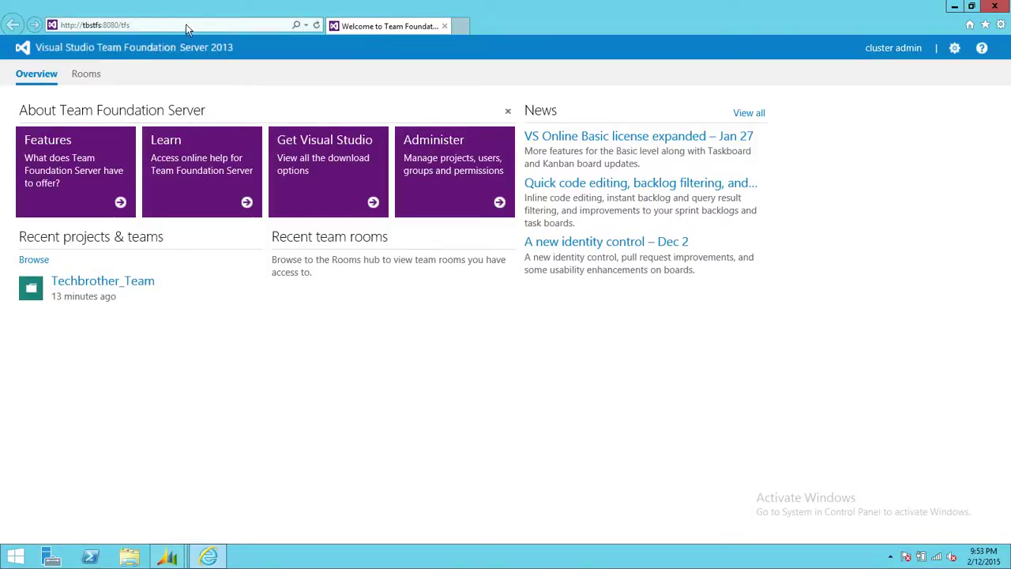
{"action": "left_click", "coordinate": [159, 24]}
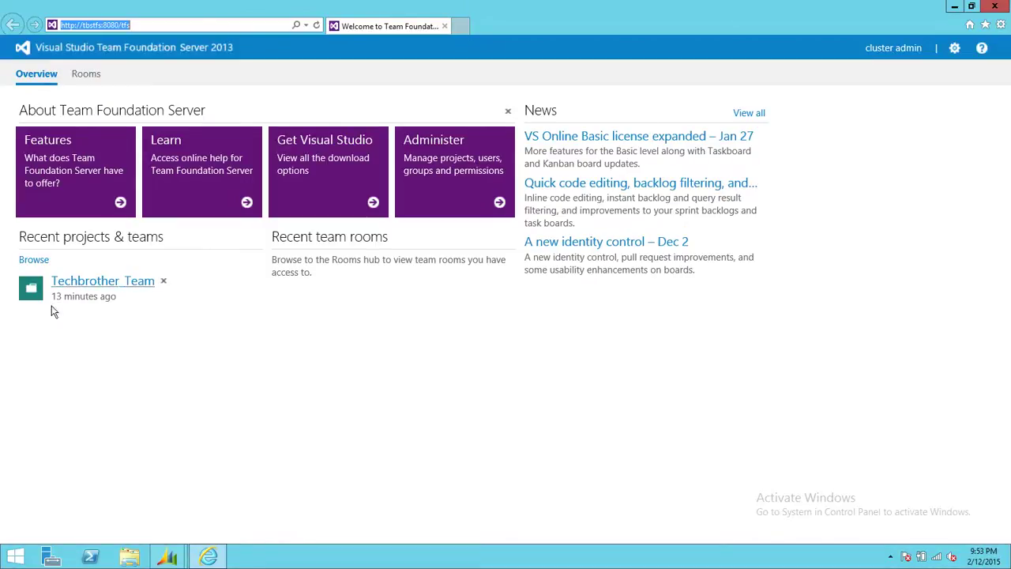
{"action": "left_click", "coordinate": [125, 286]}
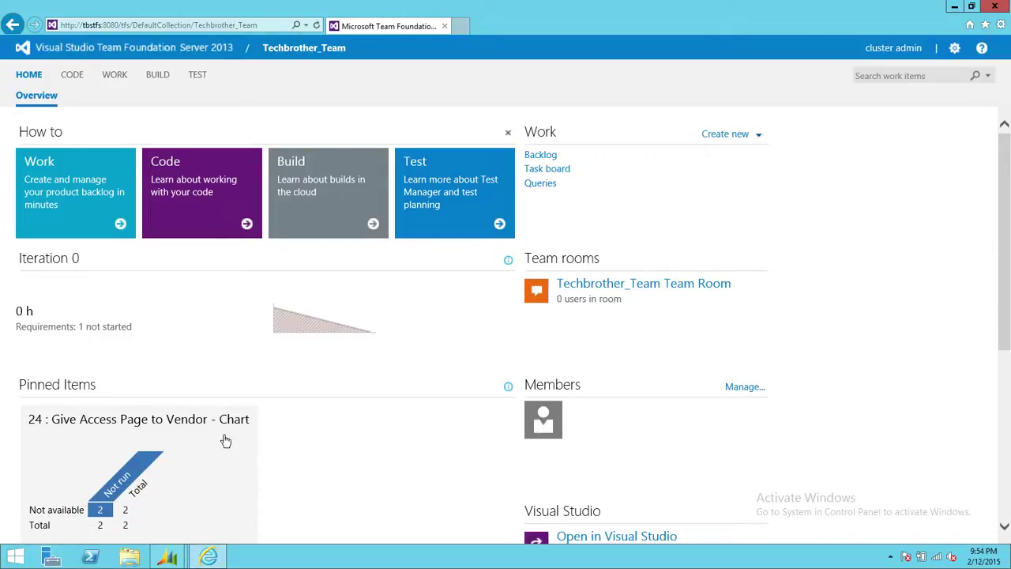
{"action": "left_click_drag", "start_coordinate": [61, 25], "coordinate": [196, 21]}
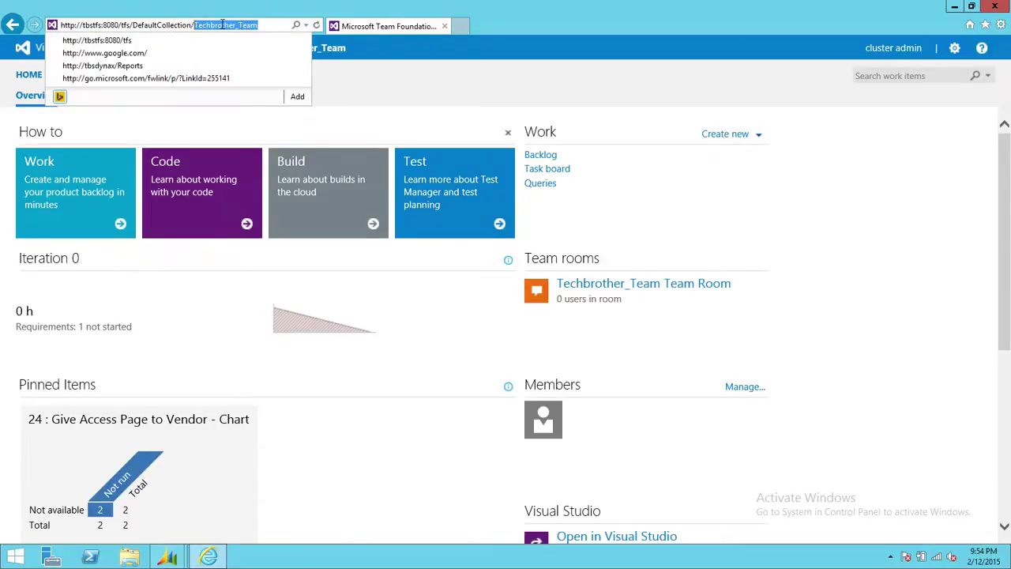
{"action": "right_click", "coordinate": [222, 25]}
{"action": "left_click", "coordinate": [241, 65]}
Back in Dynamics AX, paste Techbrother_Team into the Team Foundation project name field.
{"action": "left_click", "coordinate": [175, 558]}
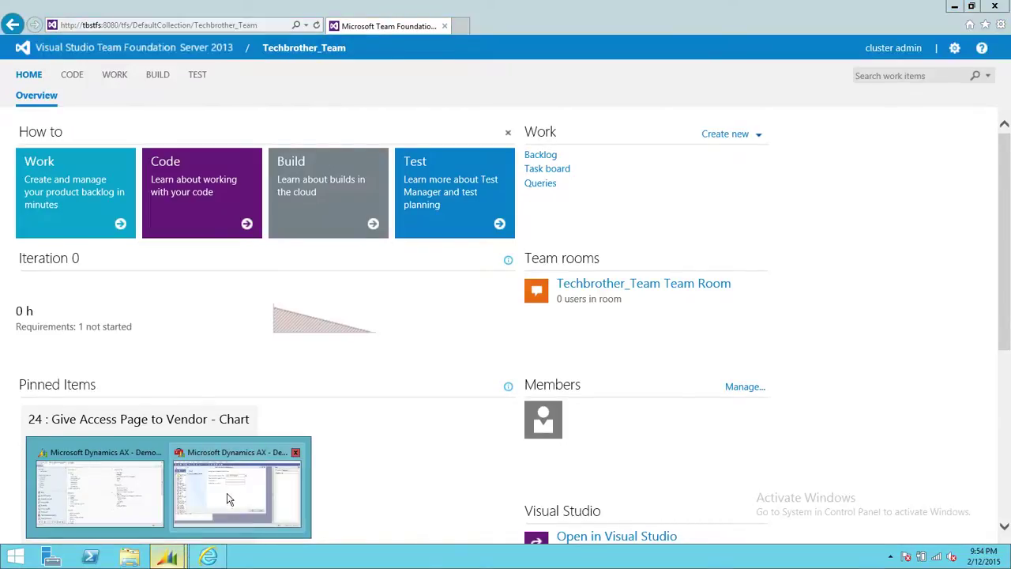
{"action": "left_click", "coordinate": [229, 499]}
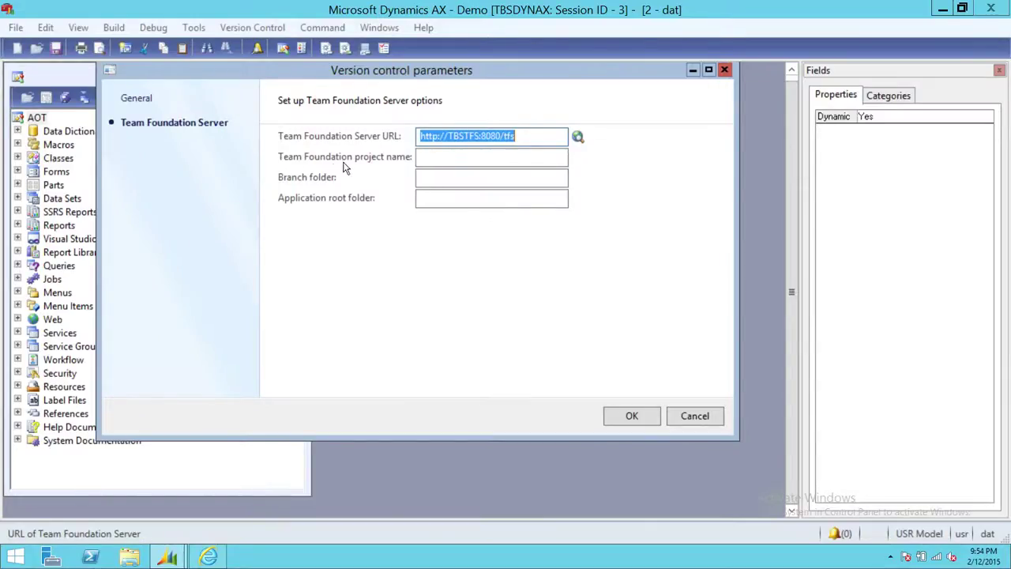
{"action": "left_click", "coordinate": [431, 156]}
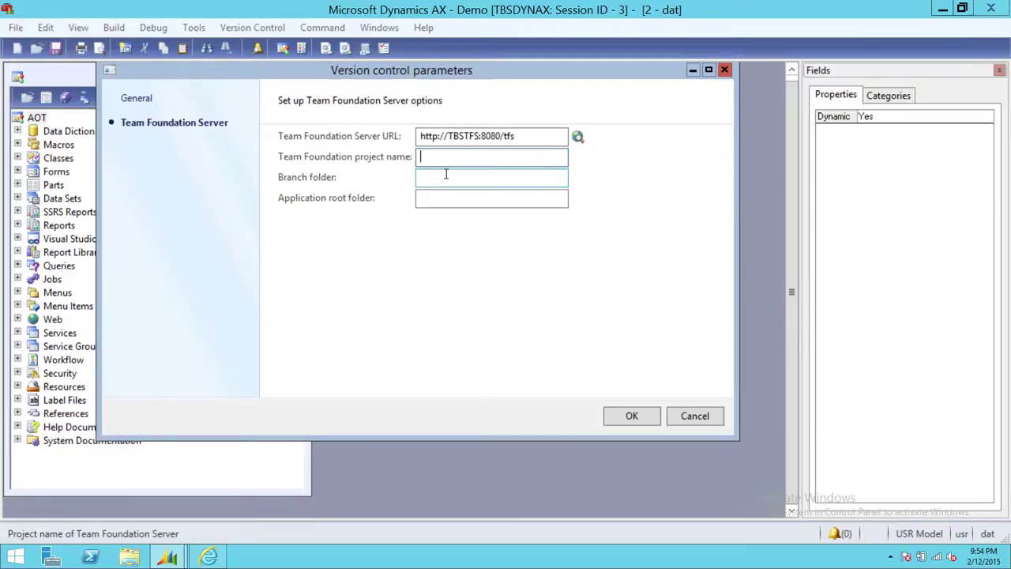
{"action": "key", "text": "ctrl+v"}
{"action": "left_click", "coordinate": [461, 177]}
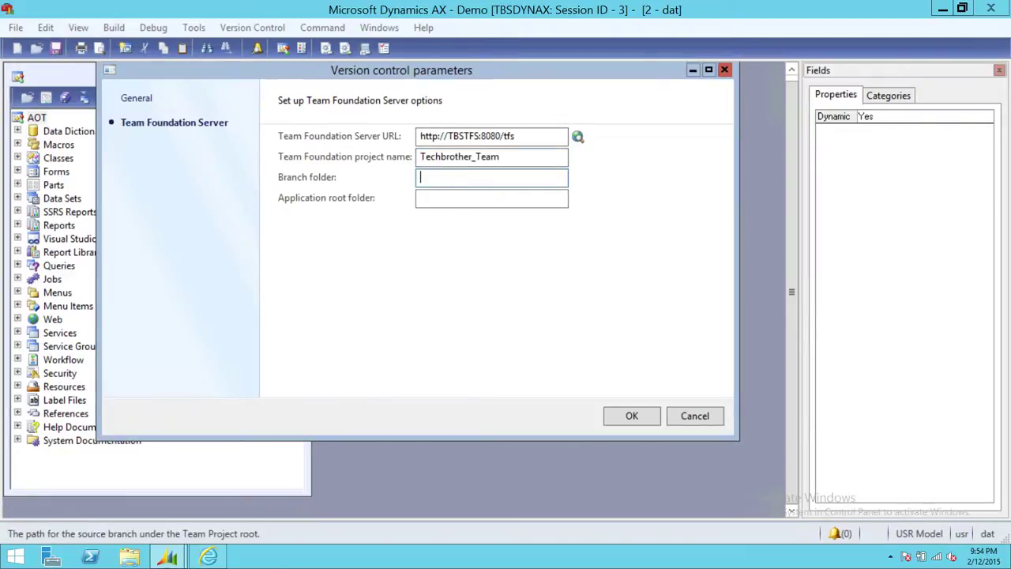
{"action": "left_click", "coordinate": [209, 558]}
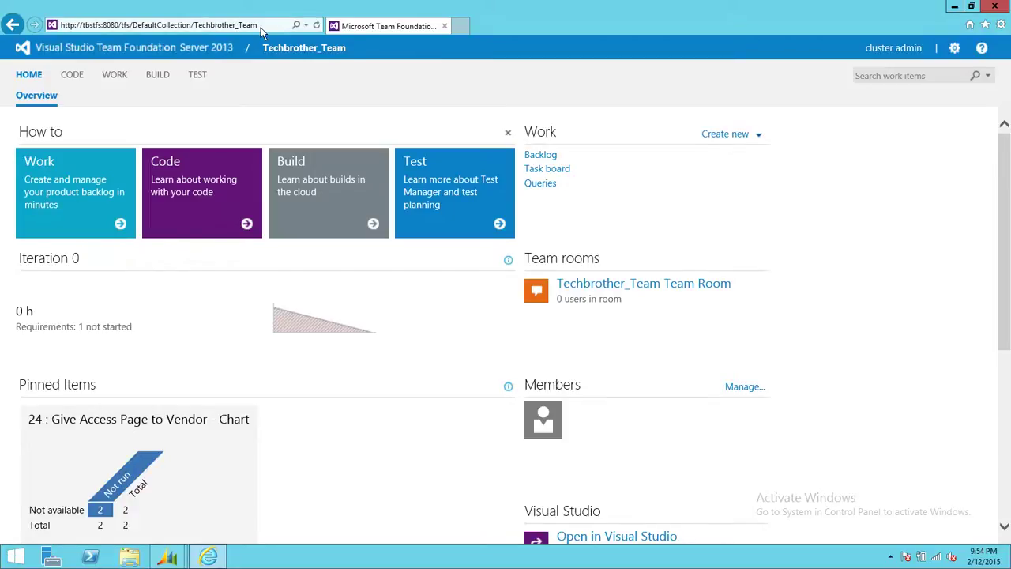
{"action": "left_click", "coordinate": [73, 77]}
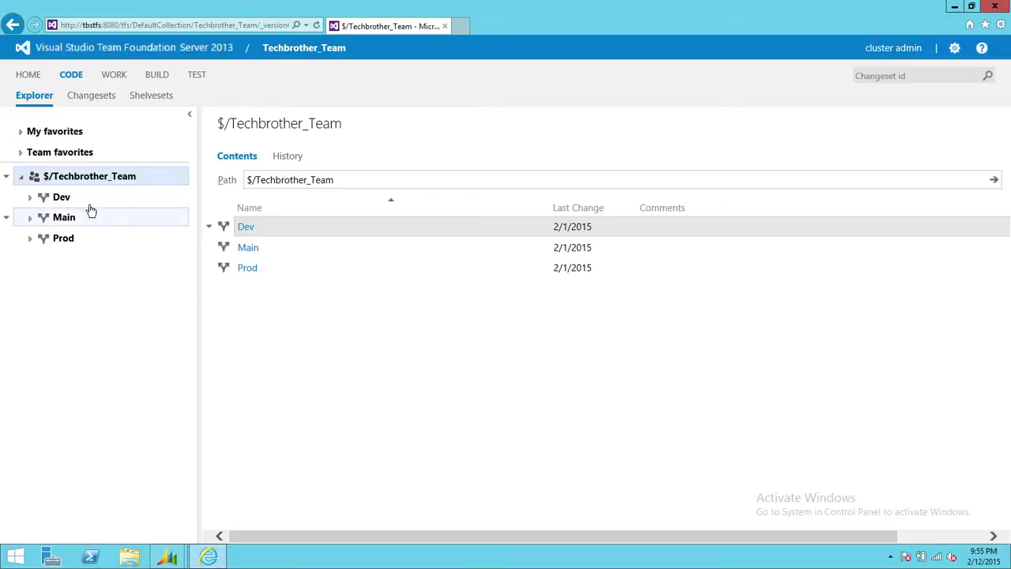
{"action": "left_click", "coordinate": [62, 201]}
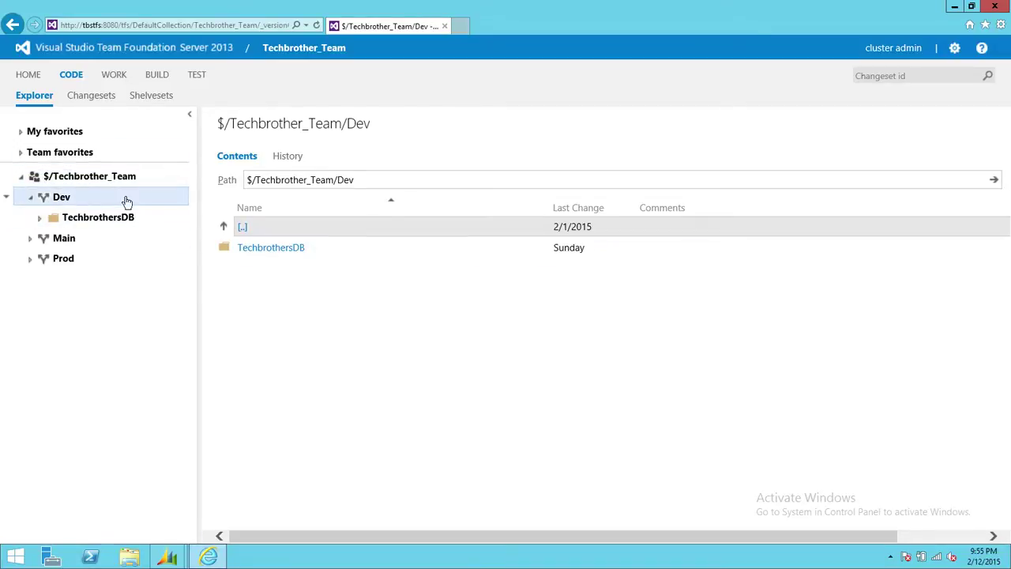
{"action": "key", "text": "alt+Tab"}
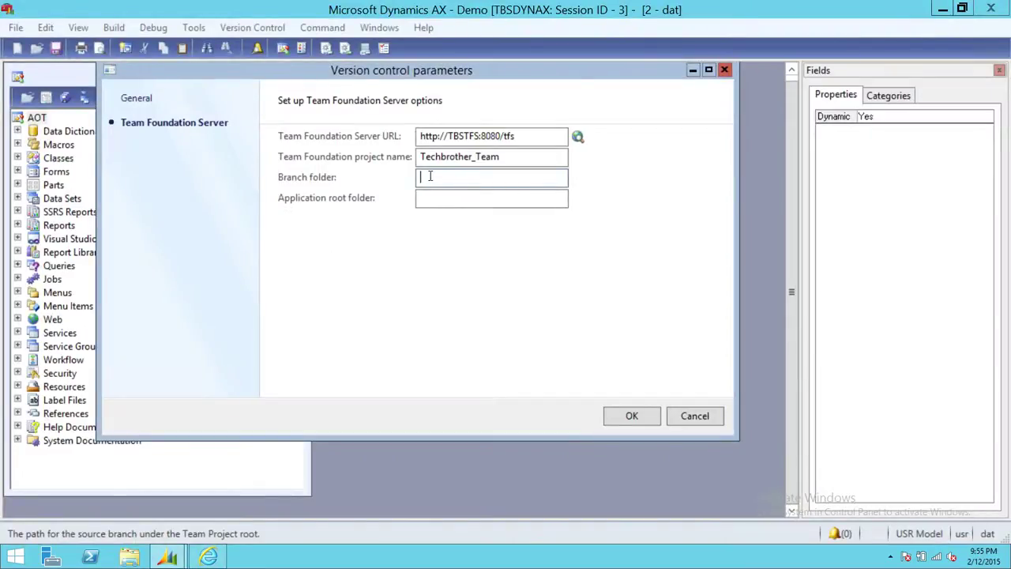
Enter Dev as branch folder, check repository path C:\DynamicsAX, and enter Dev as application root folder.
{"action": "type", "text": "Dev"}
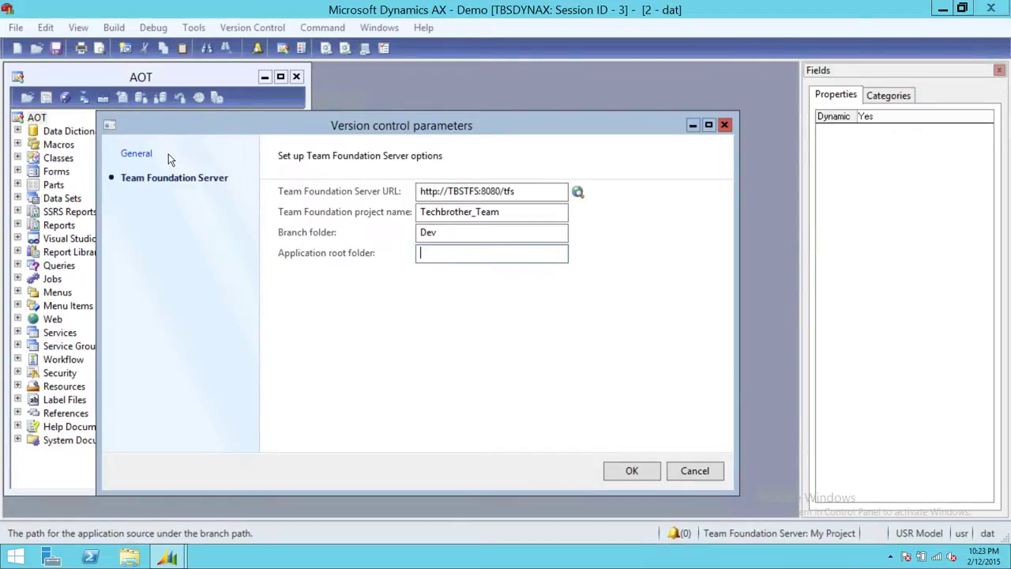
{"action": "left_click", "coordinate": [136, 154]}
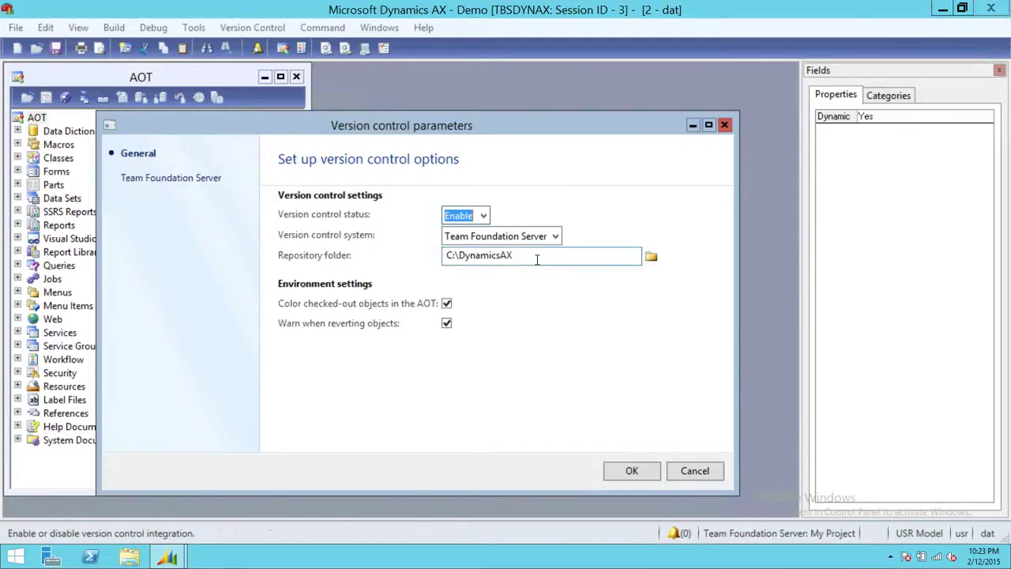
{"action": "left_click_drag", "start_coordinate": [536, 260], "coordinate": [393, 242]}
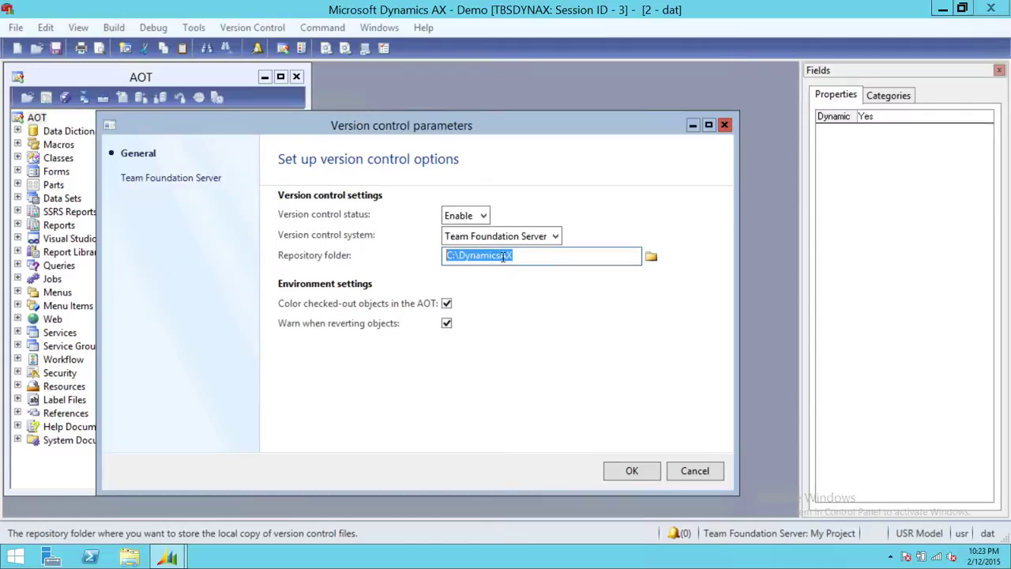
{"action": "left_click", "coordinate": [170, 177]}
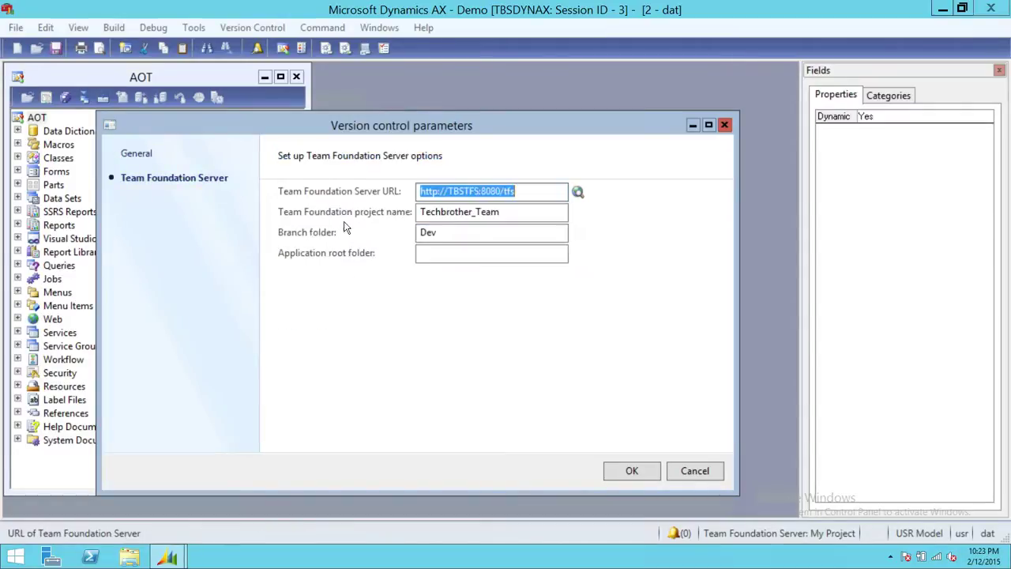
{"action": "left_click", "coordinate": [468, 234]}
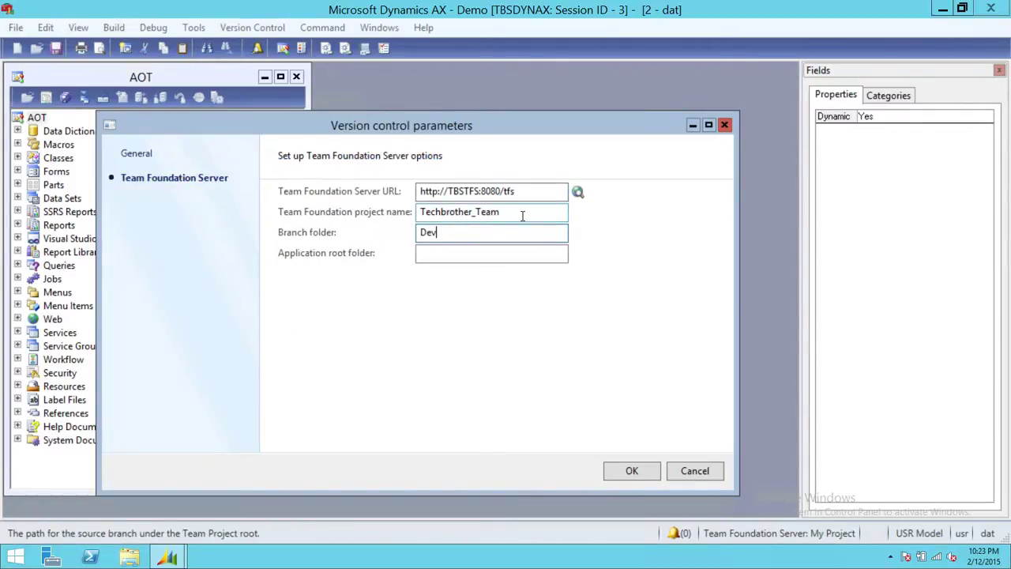
{"action": "left_click", "coordinate": [427, 254]}
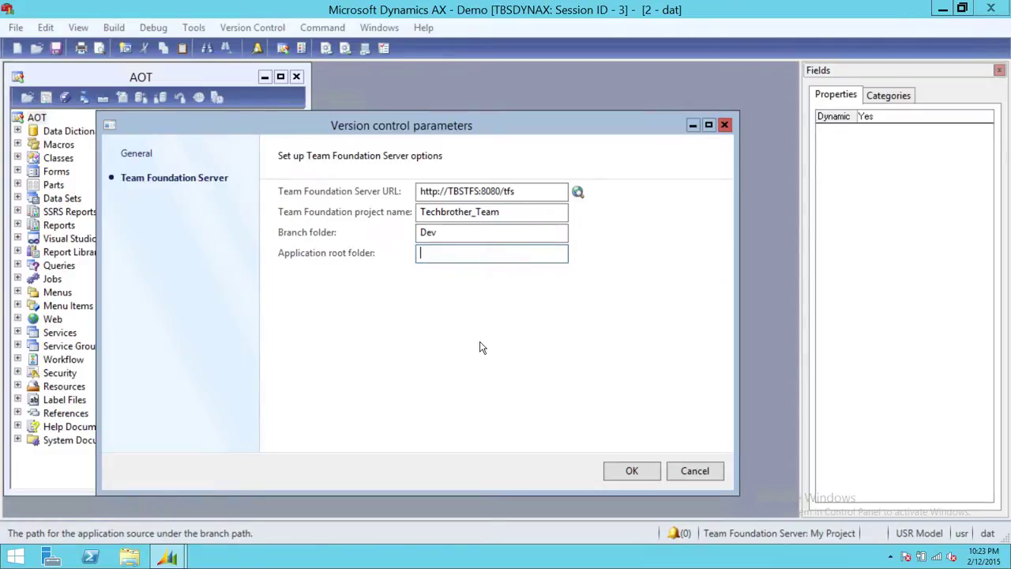
{"action": "type", "text": "De"}
Verify in File Explorer that C:\DynamicsAX\Dev is empty, then close Explorer.
{"action": "left_click", "coordinate": [15, 557]}
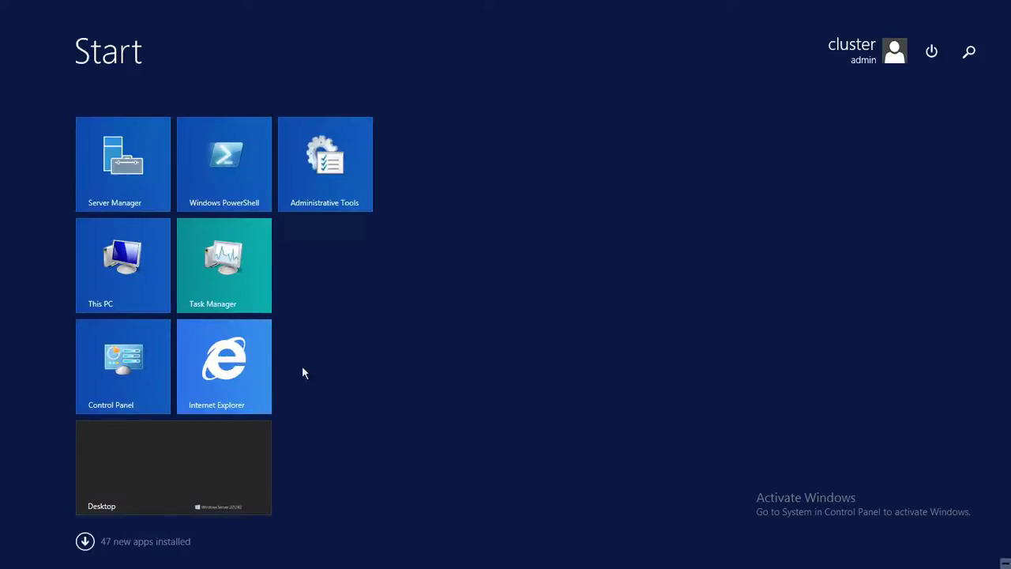
{"action": "left_click", "coordinate": [145, 270]}
{"action": "double_click", "coordinate": [430, 319]}
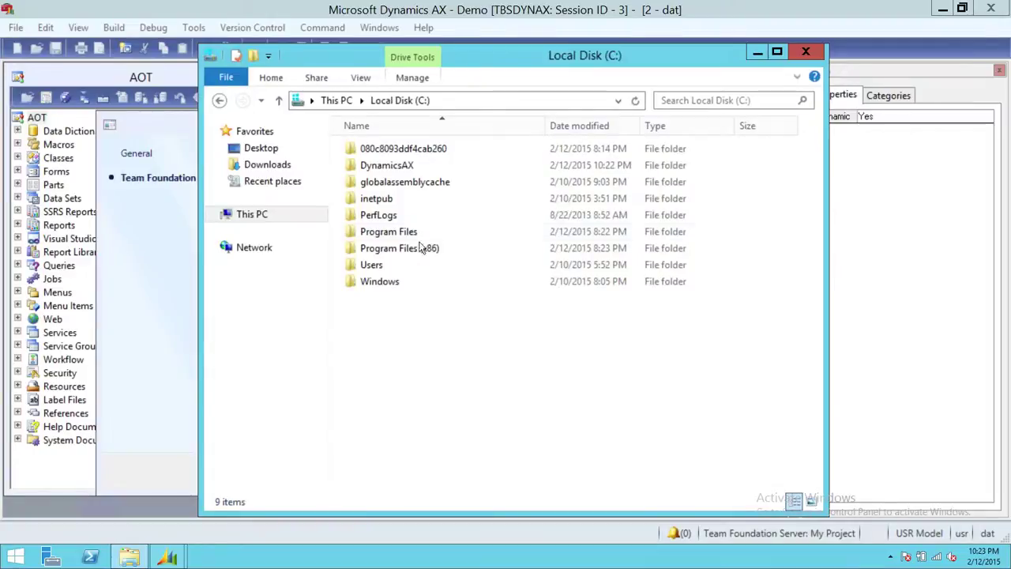
{"action": "double_click", "coordinate": [386, 167]}
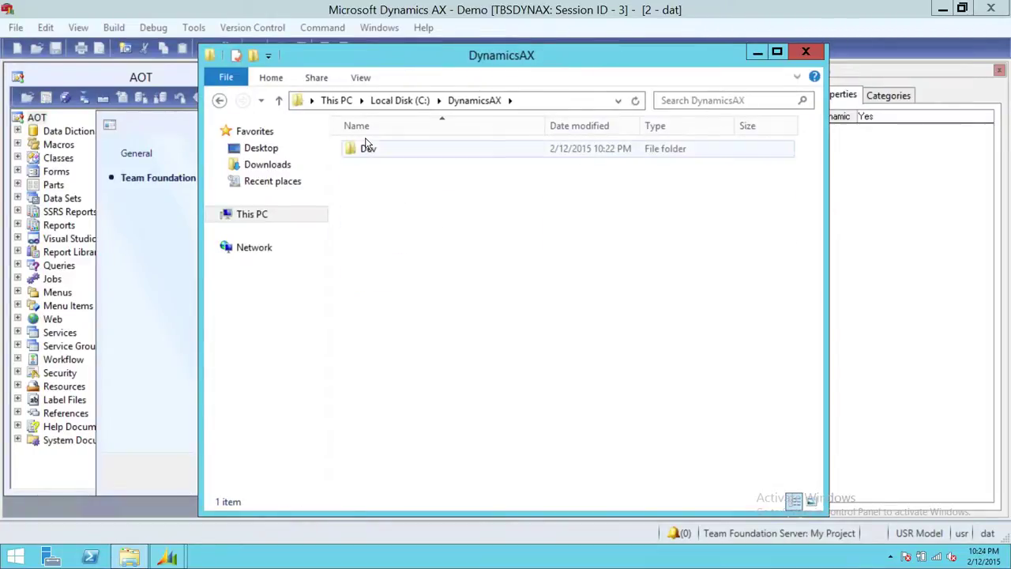
{"action": "double_click", "coordinate": [368, 150]}
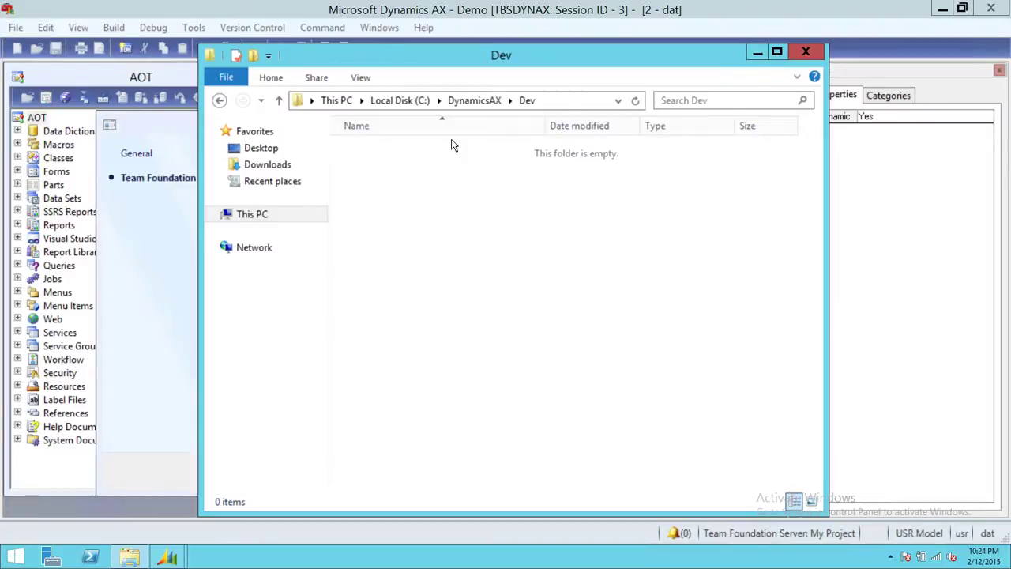
{"action": "left_click", "coordinate": [806, 53]}
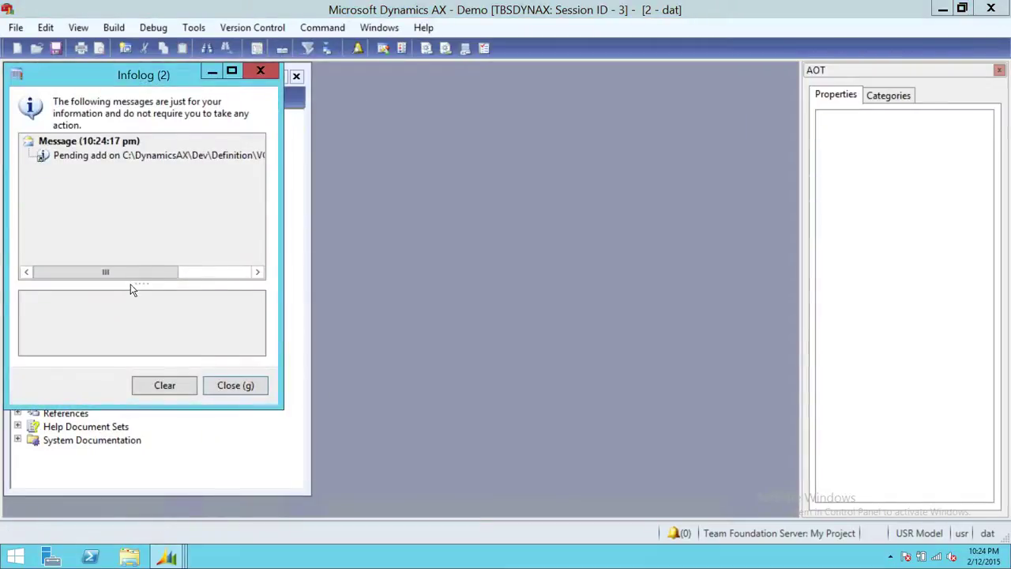
Close the Infolog and confirm VCSDef.xml exists in C:\DynamicsAX\Dev\Definition using File Explorer.
{"action": "mouse_move", "coordinate": [127, 276]}
{"action": "left_mouse_down"}
{"action": "mouse_move", "coordinate": [147, 271]}
{"action": "mouse_move", "coordinate": [114, 275]}
{"action": "left_mouse_up"}
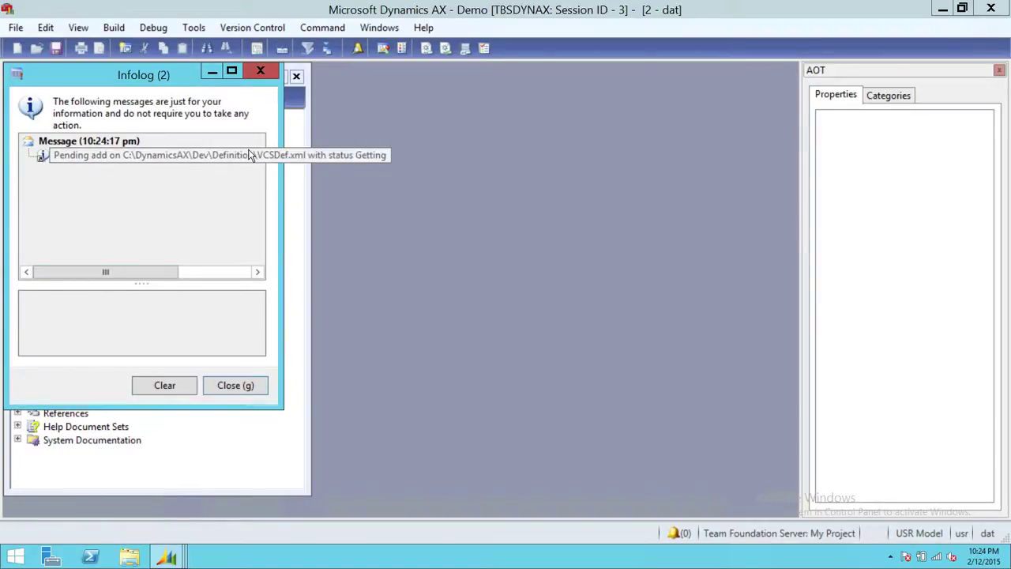
{"action": "left_click", "coordinate": [238, 389]}
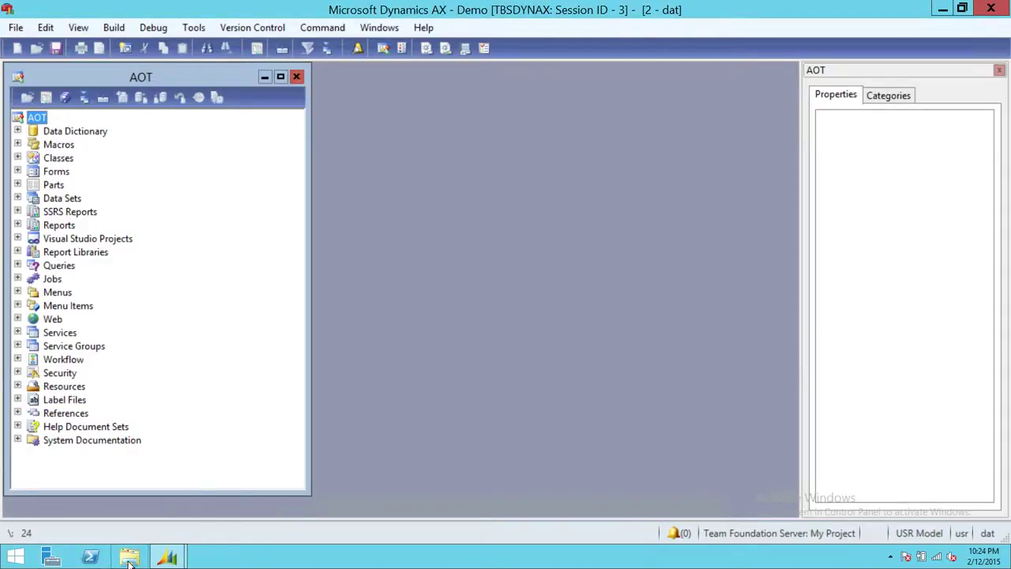
{"action": "left_click", "coordinate": [15, 557]}
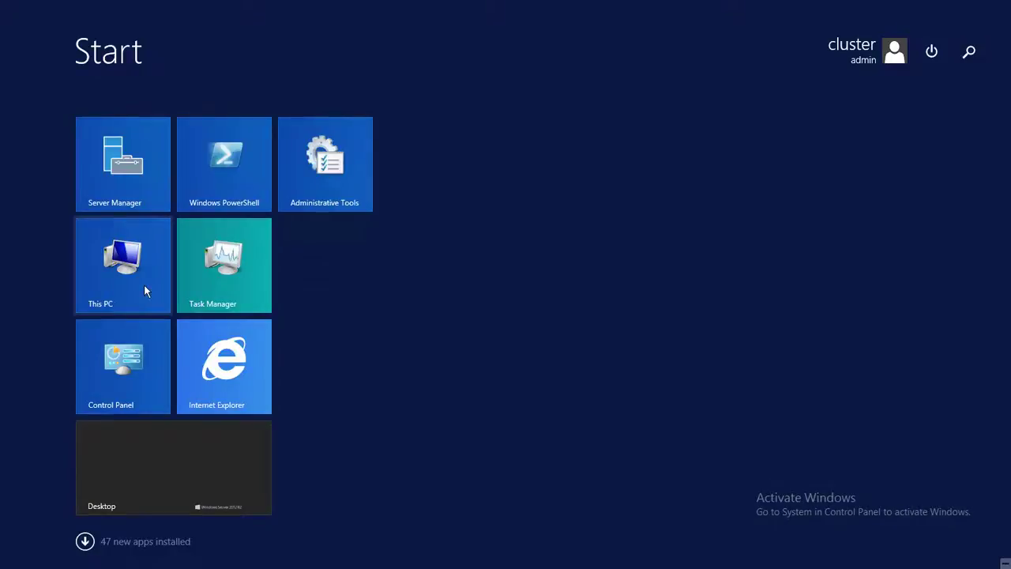
{"action": "left_click", "coordinate": [144, 288]}
{"action": "double_click", "coordinate": [384, 316]}
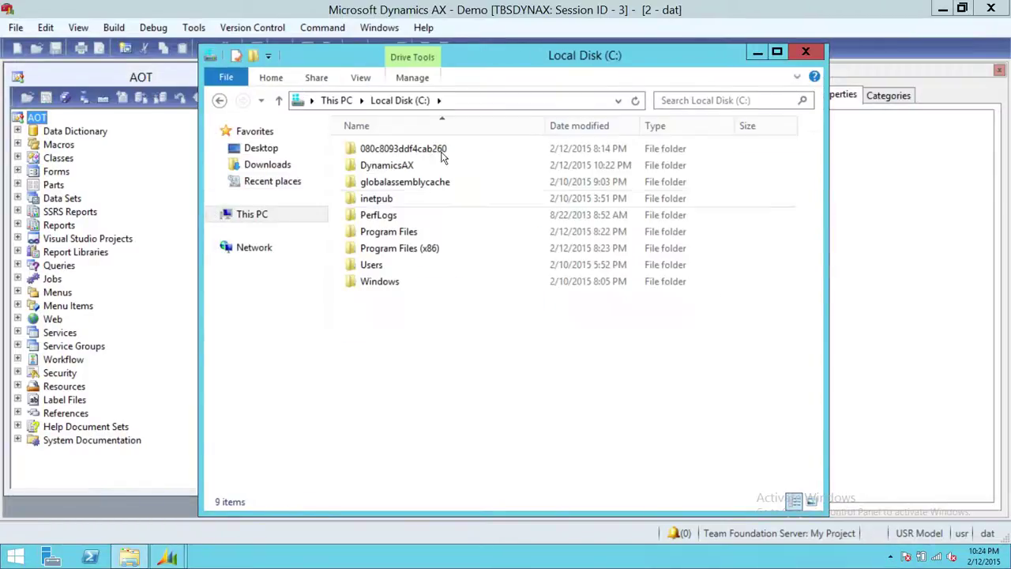
{"action": "double_click", "coordinate": [391, 167]}
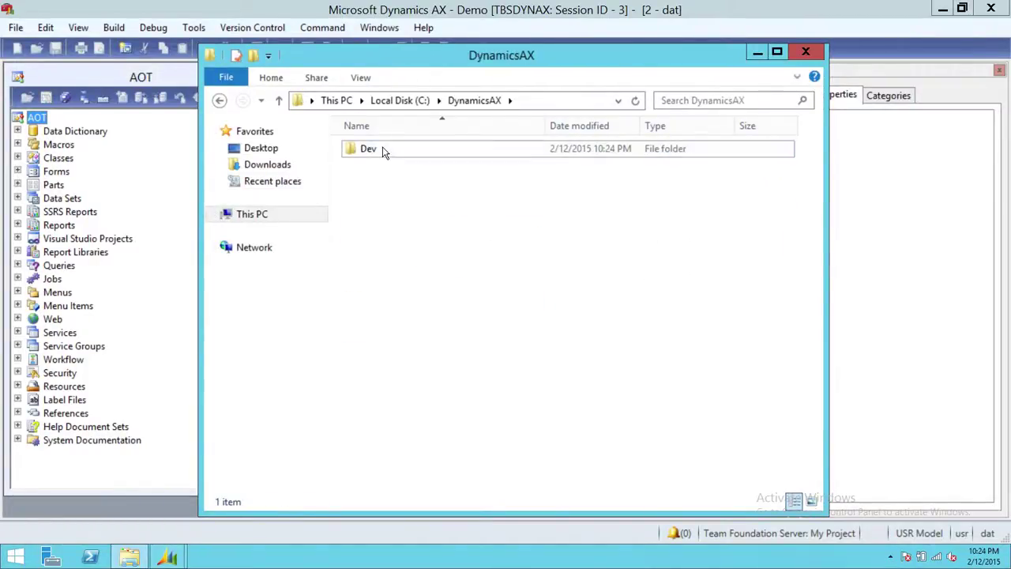
{"action": "double_click", "coordinate": [384, 152]}
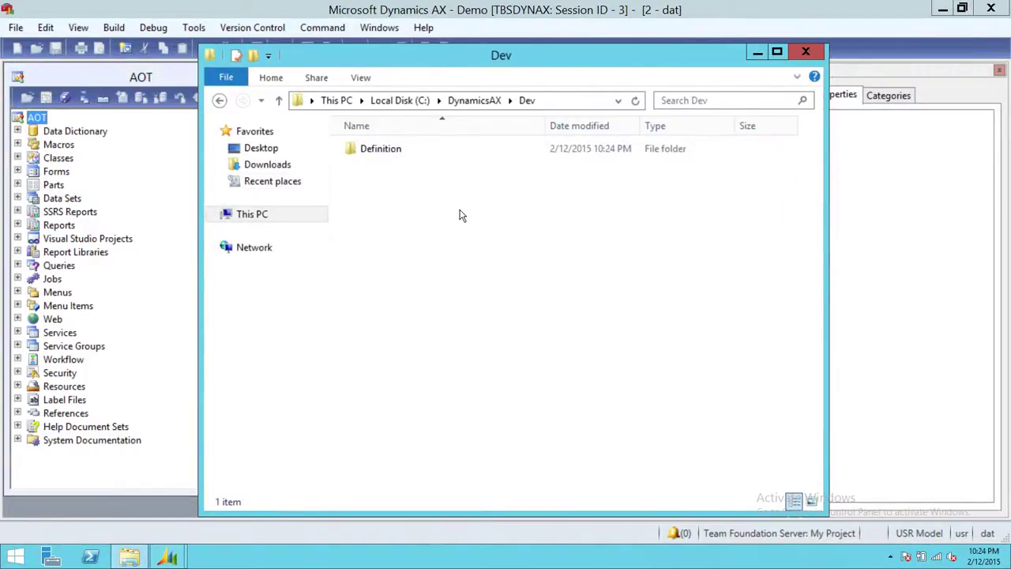
{"action": "double_click", "coordinate": [385, 151]}
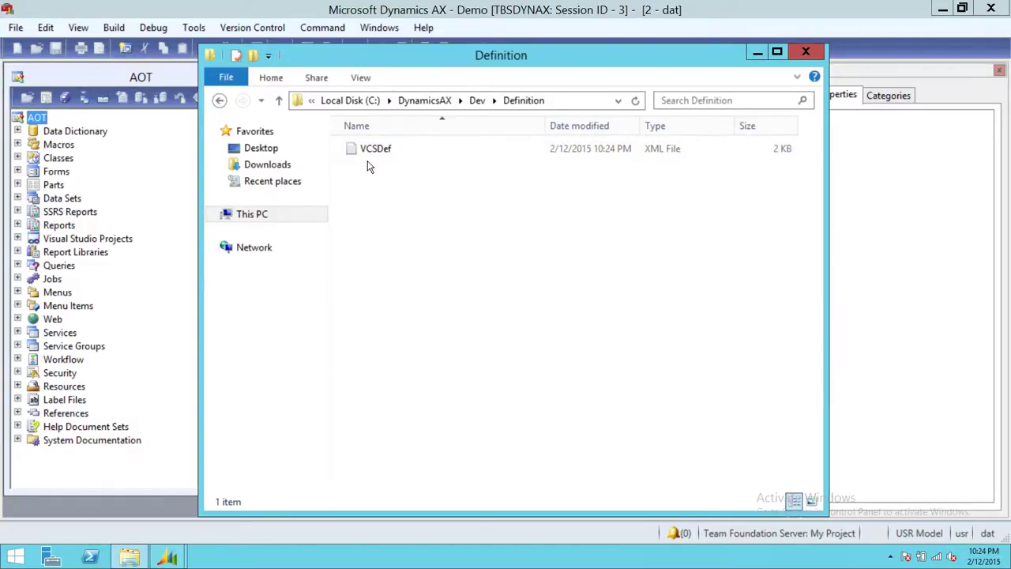
{"action": "left_click", "coordinate": [806, 52]}
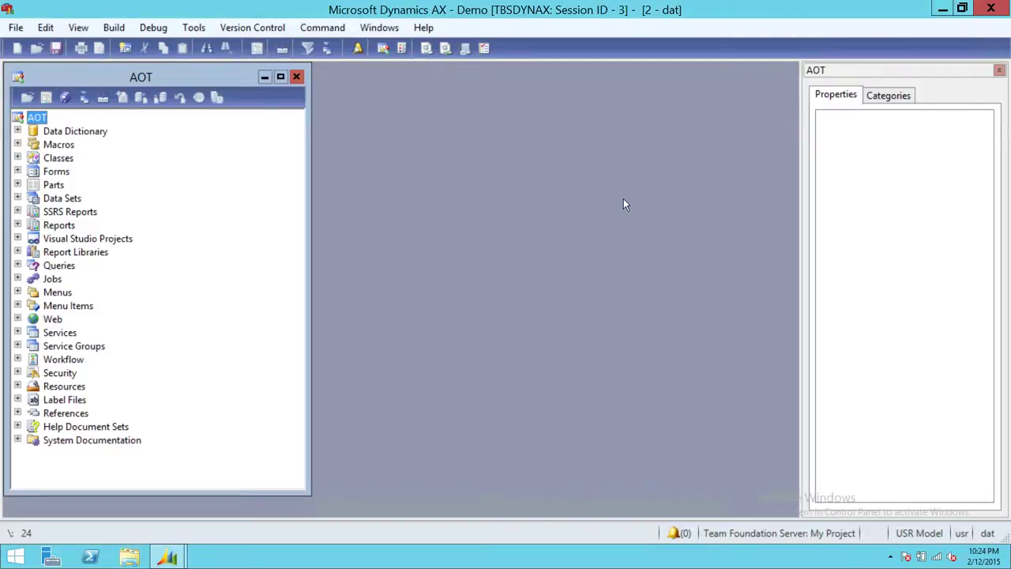